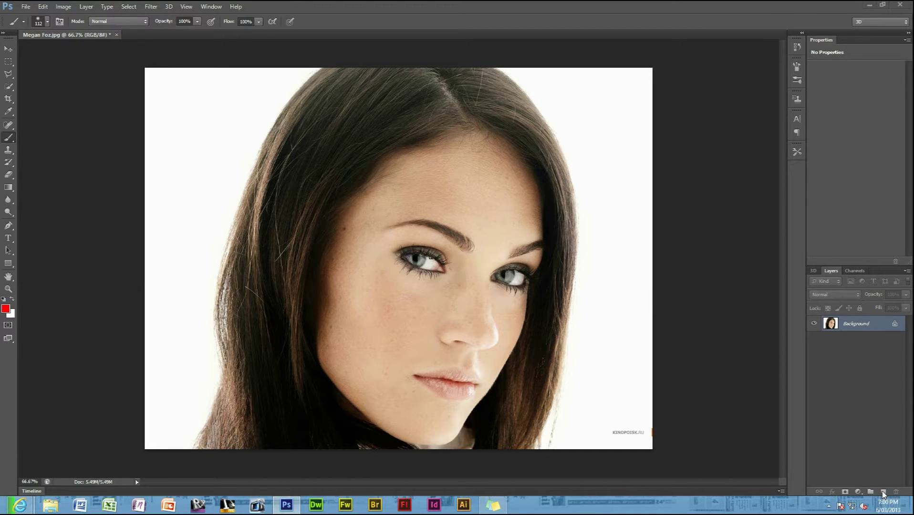
# - Add a new empty layer above the portrait and keep the standard Brush tool
pyautogui.click(883, 492)
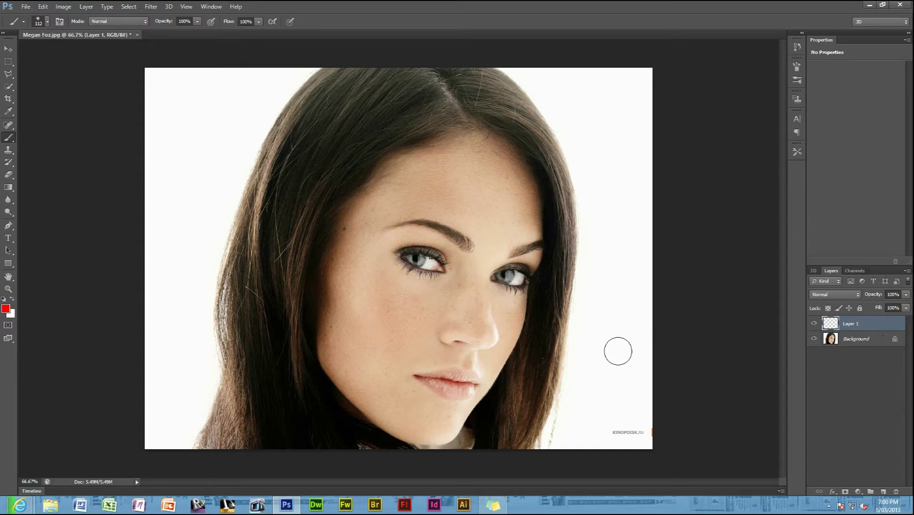
pyautogui.rightClick(14, 141)
pyautogui.click(40, 135)
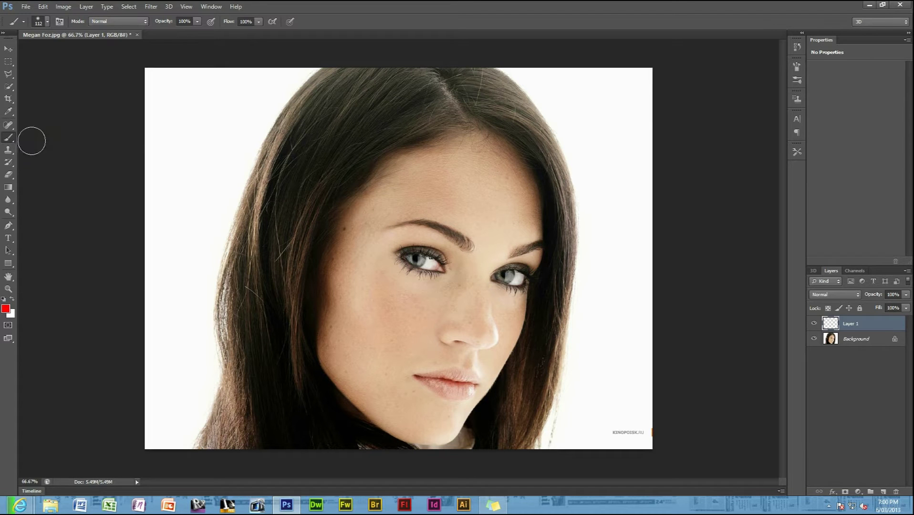
# - Set the foreground colour to light cyan (5ce6ff)
pyautogui.click(6, 309)
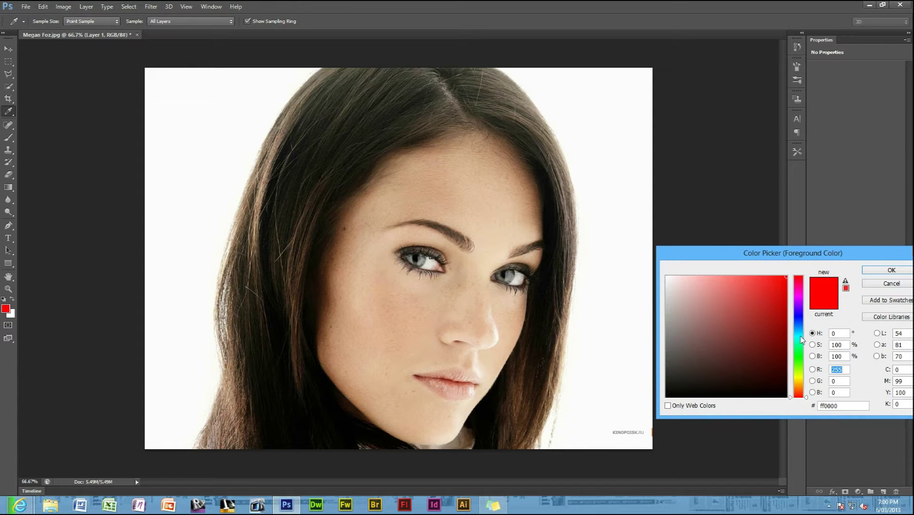
pyautogui.moveTo(802, 340); pyautogui.dragTo(802, 334)
pyautogui.moveTo(774, 281)
pyautogui.mouseDown()
pyautogui.moveTo(742, 285)
pyautogui.moveTo(743, 275)
pyautogui.mouseUp()
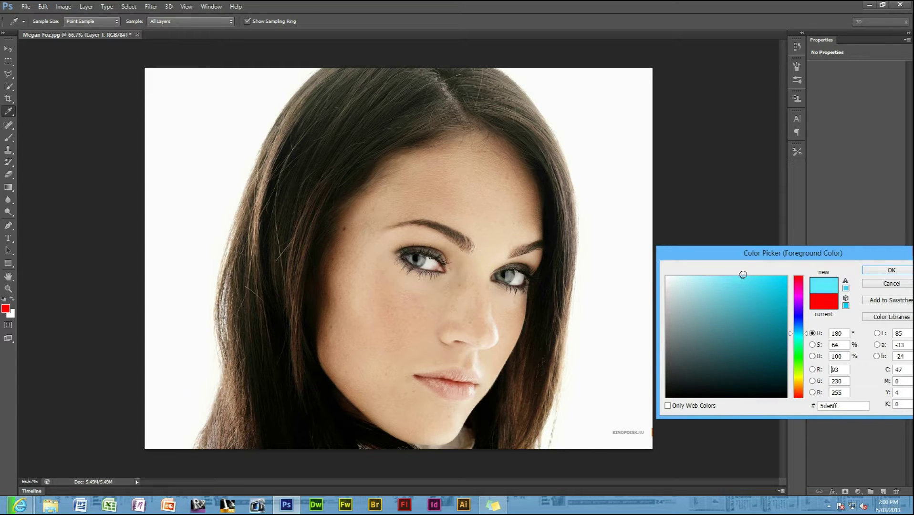
pyautogui.click(877, 273)
# - Zoom in on the eyes and set a soft 33 px brush
pyautogui.press('b')
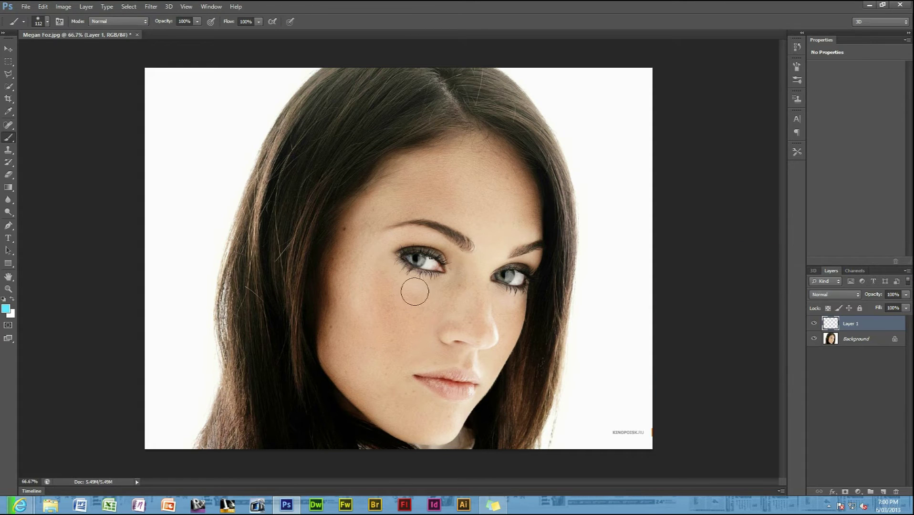
pyautogui.scroll(6, 494, 277)
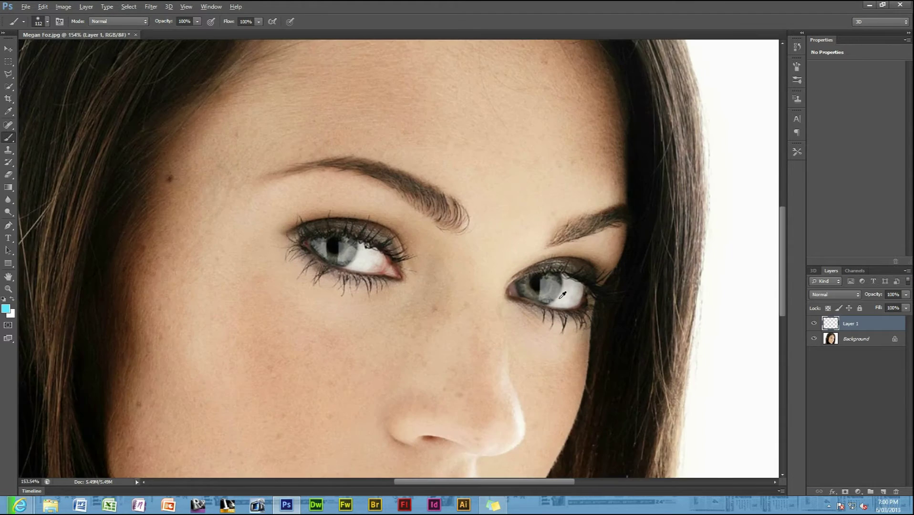
pyautogui.scroll(1, 404, 175)
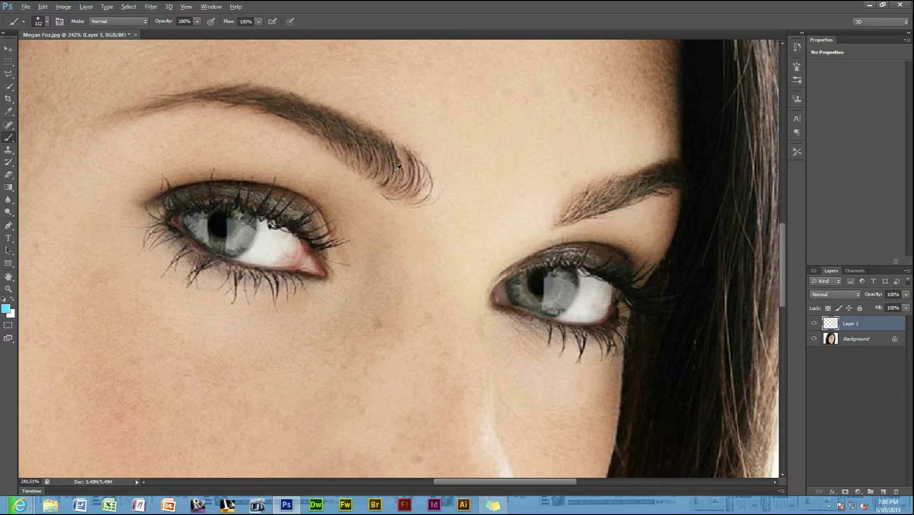
pyautogui.scroll(1, 398, 168)
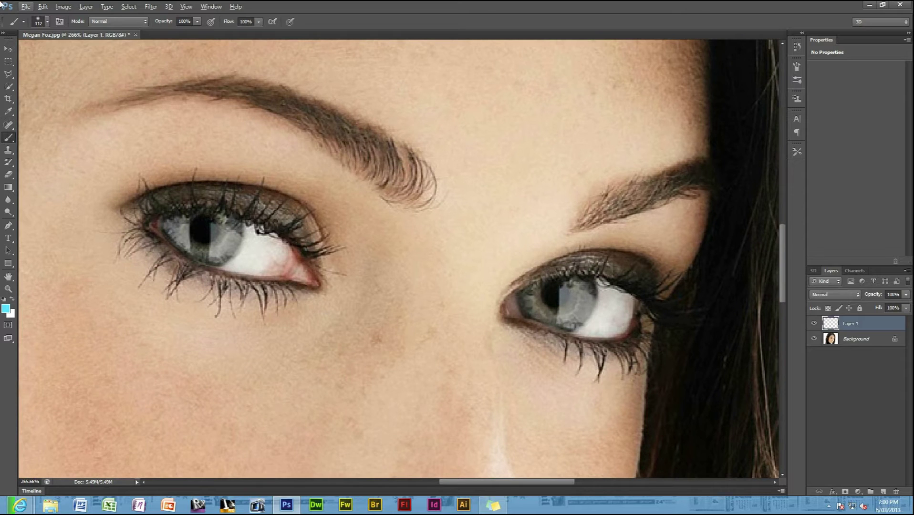
pyautogui.click(48, 24)
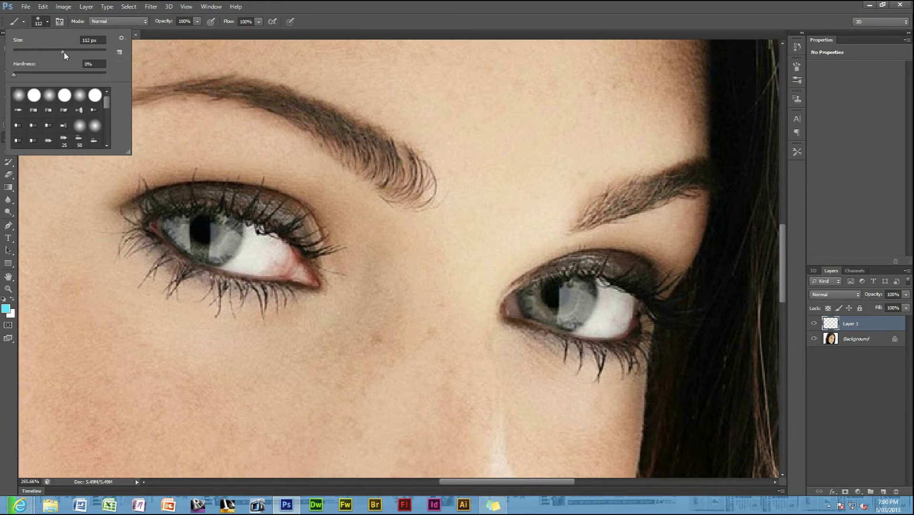
pyautogui.moveTo(64, 56); pyautogui.dragTo(46, 55)
pyautogui.moveTo(14, 75); pyautogui.dragTo(23, 76)
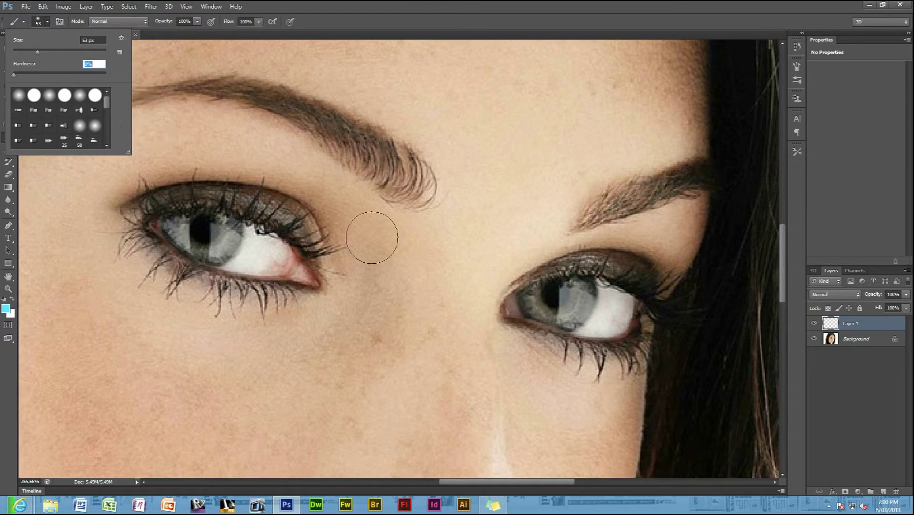
pyautogui.moveTo(31, 50); pyautogui.dragTo(28, 52)
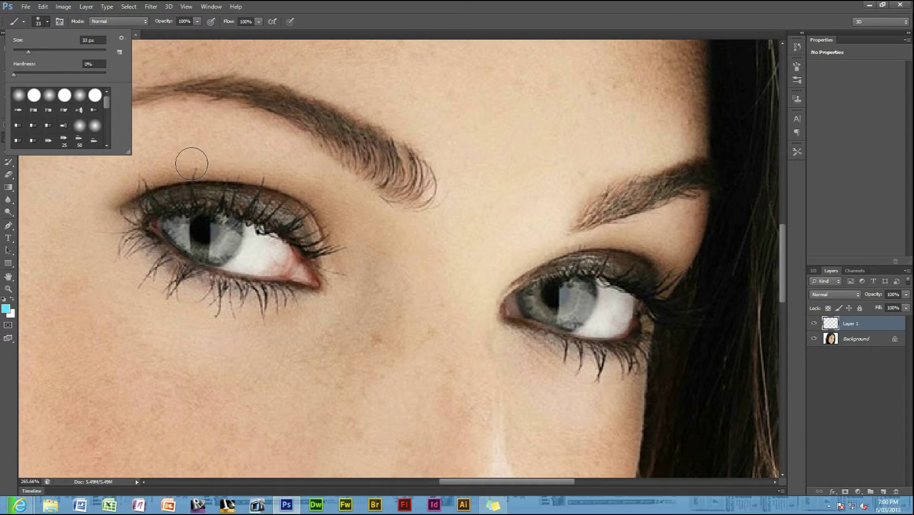
# - Paint cyan eyeshadow across the left eyelid up toward the brow
pyautogui.moveTo(340, 255)
pyautogui.mouseDown()
pyautogui.moveTo(320, 205)
pyautogui.moveTo(272, 167)
pyautogui.moveTo(204, 160)
pyautogui.moveTo(136, 180)
pyautogui.moveTo(119, 195)
pyautogui.mouseUp()
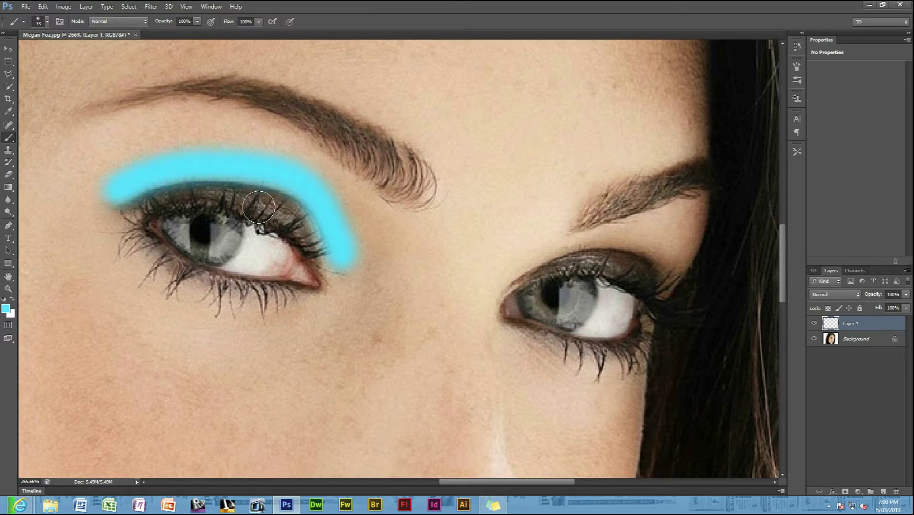
pyautogui.moveTo(331, 210)
pyautogui.mouseDown()
pyautogui.moveTo(298, 177)
pyautogui.moveTo(189, 154)
pyautogui.moveTo(122, 165)
pyautogui.moveTo(181, 163)
pyautogui.moveTo(315, 187)
pyautogui.moveTo(204, 143)
pyautogui.moveTo(149, 145)
pyautogui.moveTo(120, 162)
pyautogui.moveTo(100, 179)
pyautogui.moveTo(116, 196)
pyautogui.mouseUp()
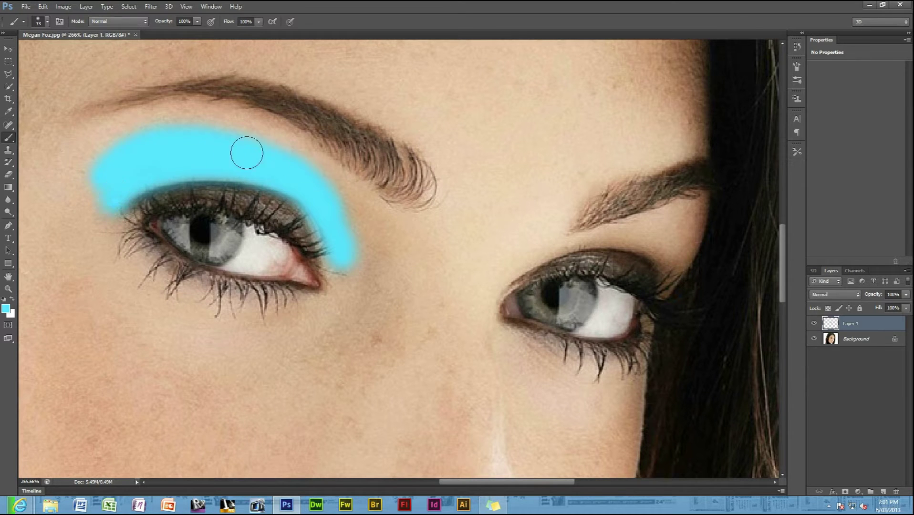
pyautogui.moveTo(247, 150)
pyautogui.mouseDown()
pyautogui.moveTo(107, 138)
pyautogui.moveTo(87, 167)
pyautogui.moveTo(124, 136)
pyautogui.moveTo(189, 129)
pyautogui.moveTo(248, 143)
pyautogui.moveTo(286, 171)
pyautogui.mouseUp()
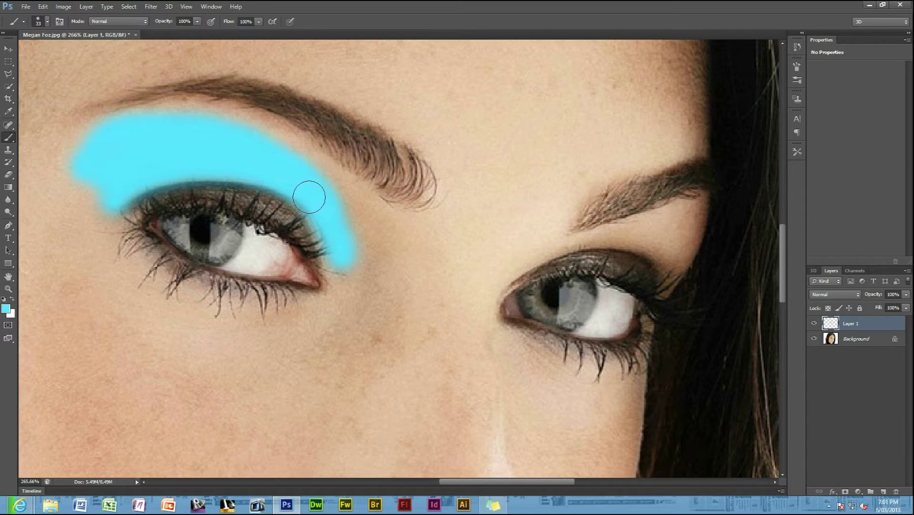
pyautogui.moveTo(483, 482); pyautogui.dragTo(498, 481)
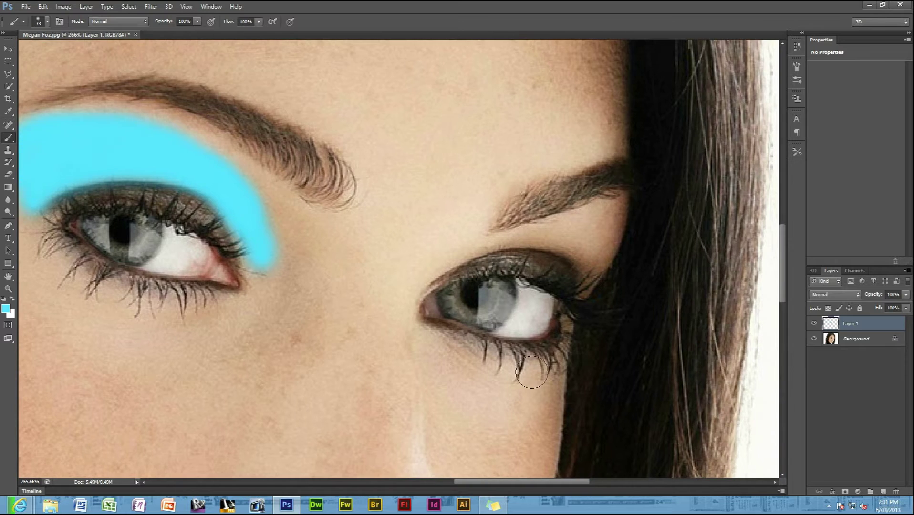
# - Paint cyan eyeshadow above the right eye with a 24 px brush
pyautogui.click(45, 22)
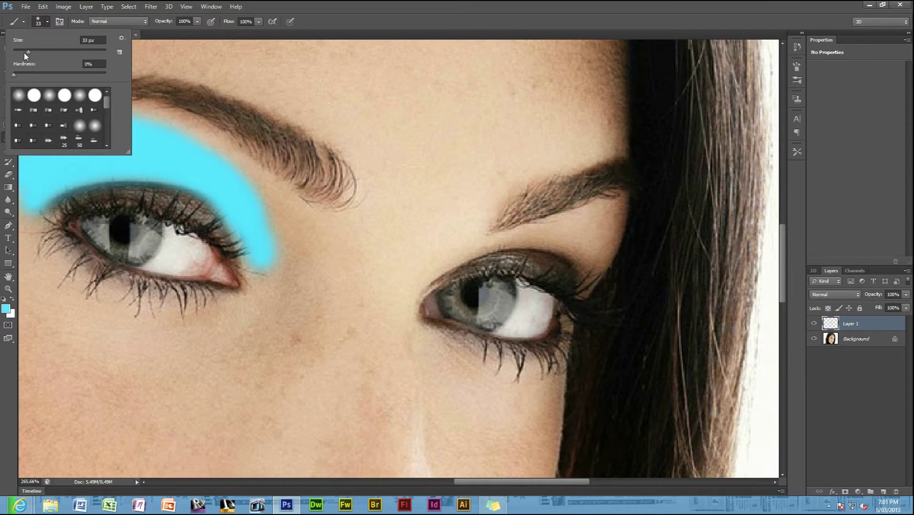
pyautogui.moveTo(25, 52); pyautogui.dragTo(21, 53)
pyautogui.moveTo(473, 246)
pyautogui.mouseDown()
pyautogui.moveTo(570, 248)
pyautogui.moveTo(592, 272)
pyautogui.moveTo(559, 238)
pyautogui.moveTo(595, 252)
pyautogui.moveTo(600, 259)
pyautogui.moveTo(575, 272)
pyautogui.moveTo(557, 237)
pyautogui.moveTo(594, 257)
pyautogui.mouseUp()
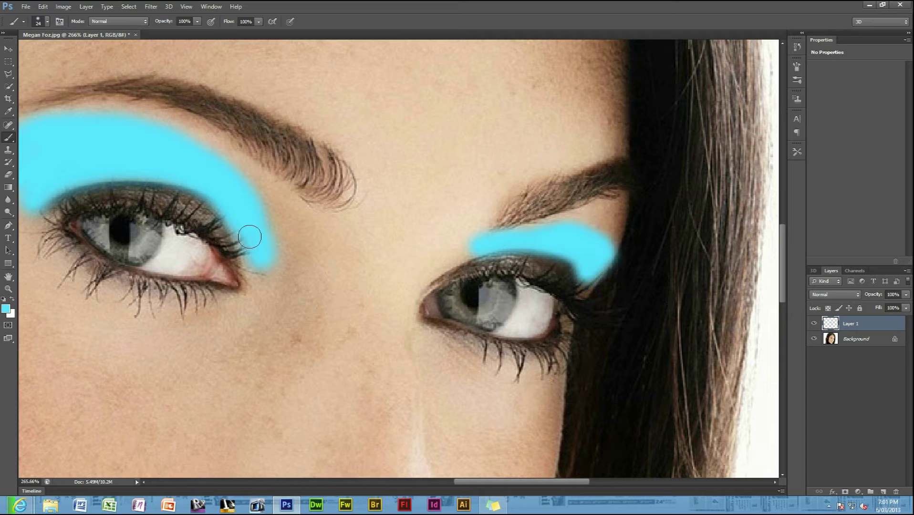
# - Select the Blur Tool with a 21 px brush
pyautogui.scroll(-5, 332, 262)
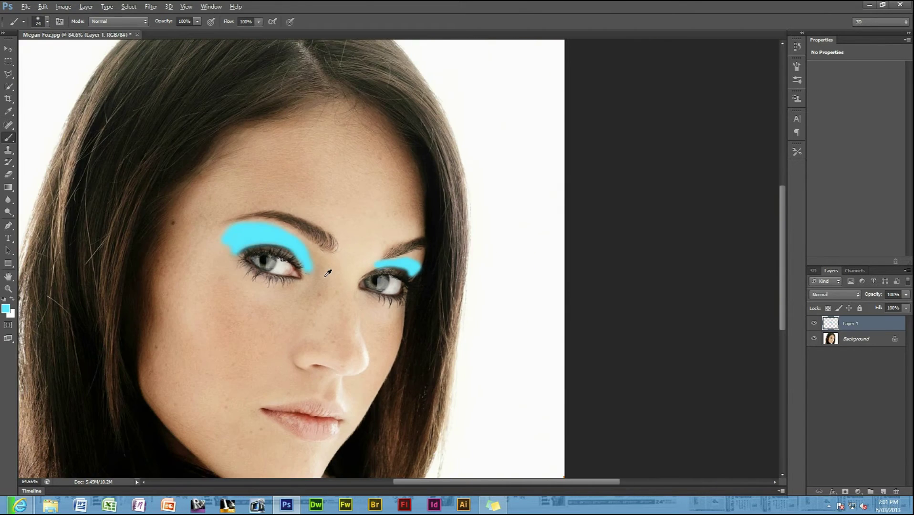
pyautogui.scroll(-1, 328, 272)
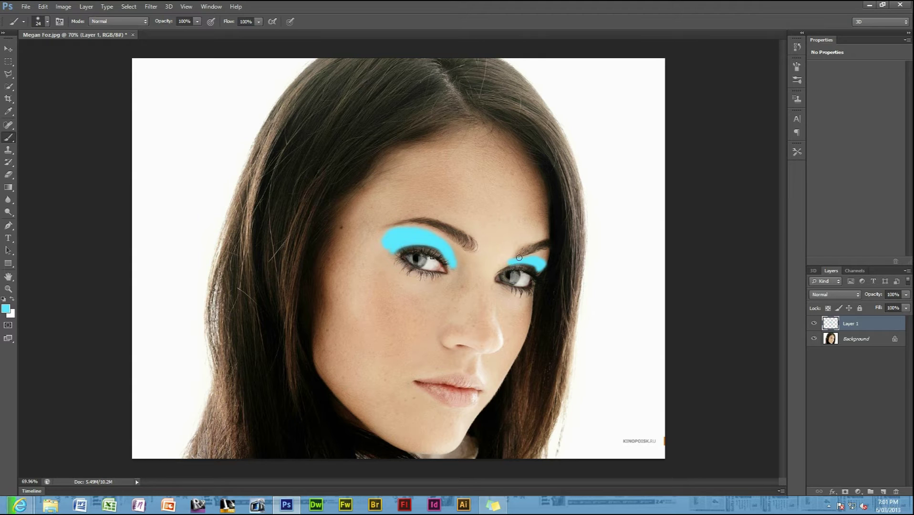
pyautogui.scroll(4, 439, 251)
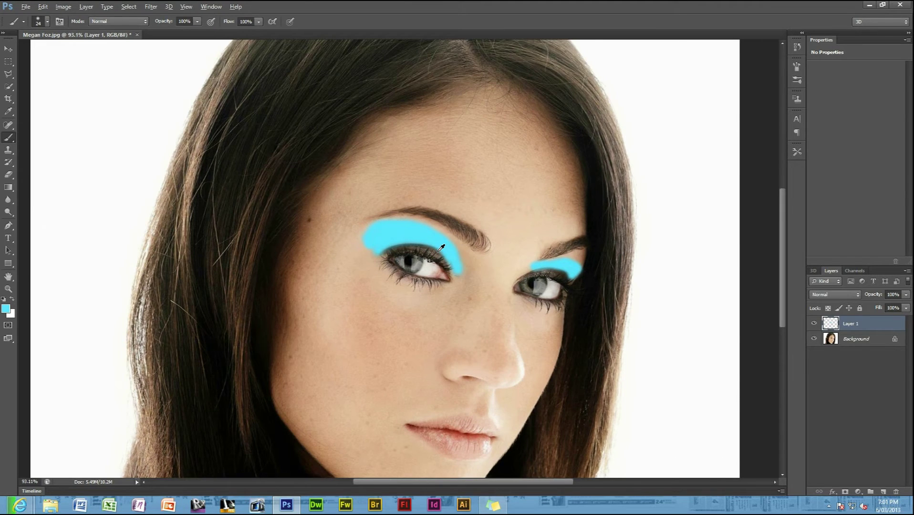
pyautogui.scroll(2, 634, 327)
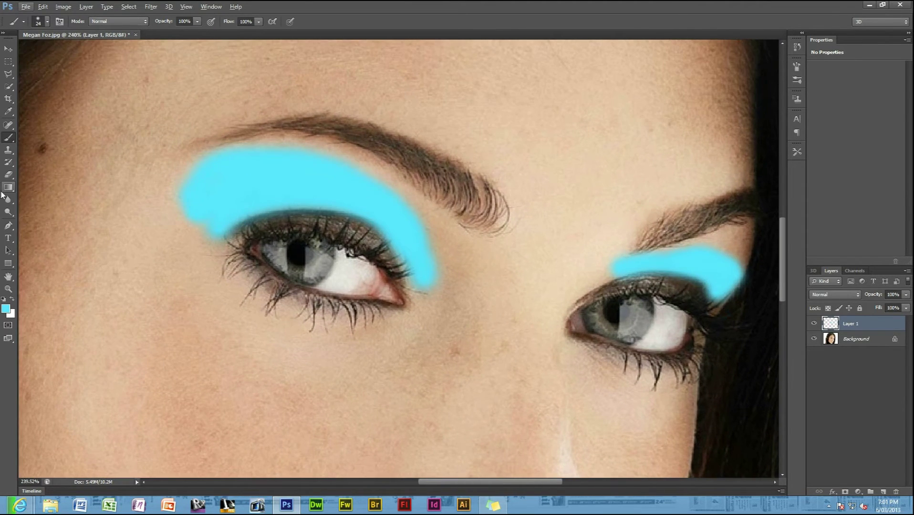
pyautogui.click(11, 202)
pyautogui.click(13, 207)
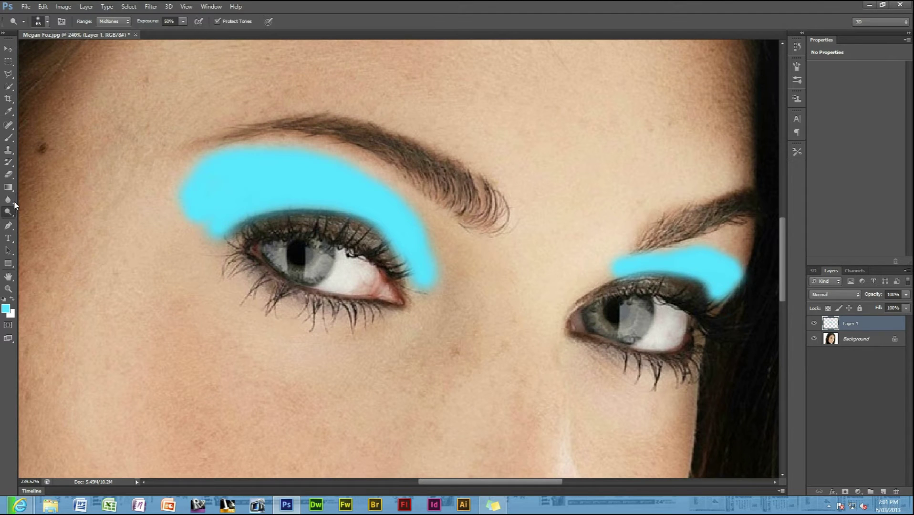
pyautogui.click(15, 205)
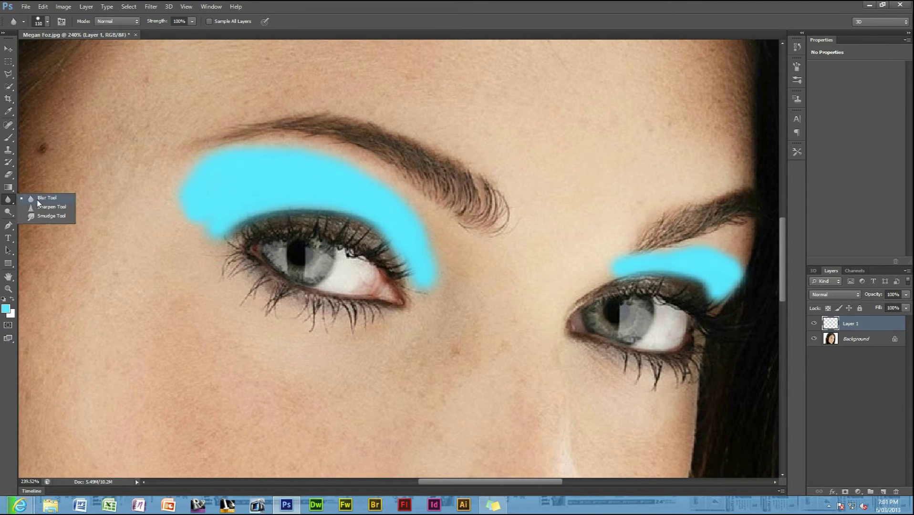
pyautogui.click(38, 200)
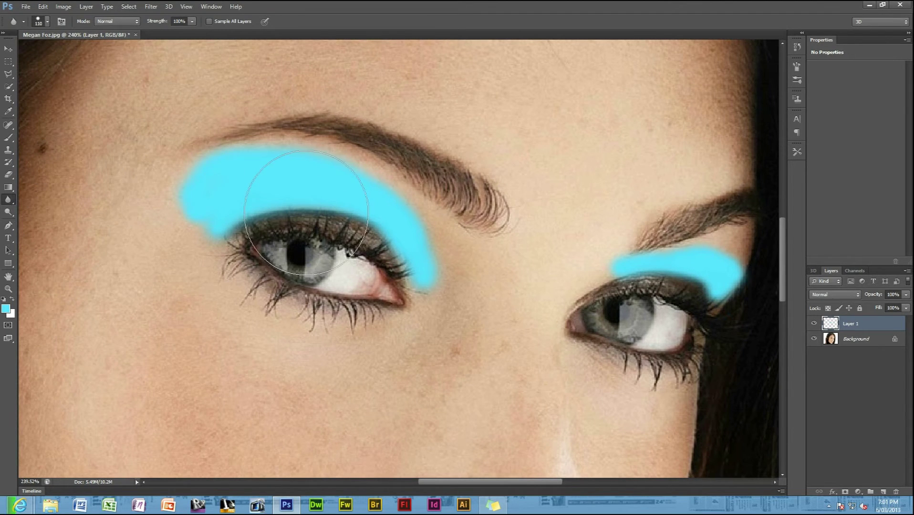
pyautogui.click(49, 24)
pyautogui.moveTo(62, 53); pyautogui.dragTo(23, 51)
pyautogui.click(392, 258)
# - Blur the eyeshadow's lower edge along the lashes and the right eyeshadow's top edge
pyautogui.moveTo(391, 258)
pyautogui.mouseDown()
pyautogui.moveTo(366, 215)
pyautogui.moveTo(264, 215)
pyautogui.moveTo(227, 230)
pyautogui.moveTo(197, 224)
pyautogui.moveTo(182, 185)
pyautogui.moveTo(195, 158)
pyautogui.moveTo(204, 171)
pyautogui.moveTo(253, 148)
pyautogui.moveTo(329, 182)
pyautogui.moveTo(324, 158)
pyautogui.moveTo(292, 151)
pyautogui.moveTo(339, 167)
pyautogui.moveTo(425, 229)
pyautogui.moveTo(429, 280)
pyautogui.mouseUp()
pyautogui.moveTo(631, 249)
pyautogui.mouseDown()
pyautogui.moveTo(727, 250)
pyautogui.moveTo(738, 259)
pyautogui.moveTo(715, 291)
pyautogui.mouseUp()
pyautogui.scroll(-10, 613, 271)
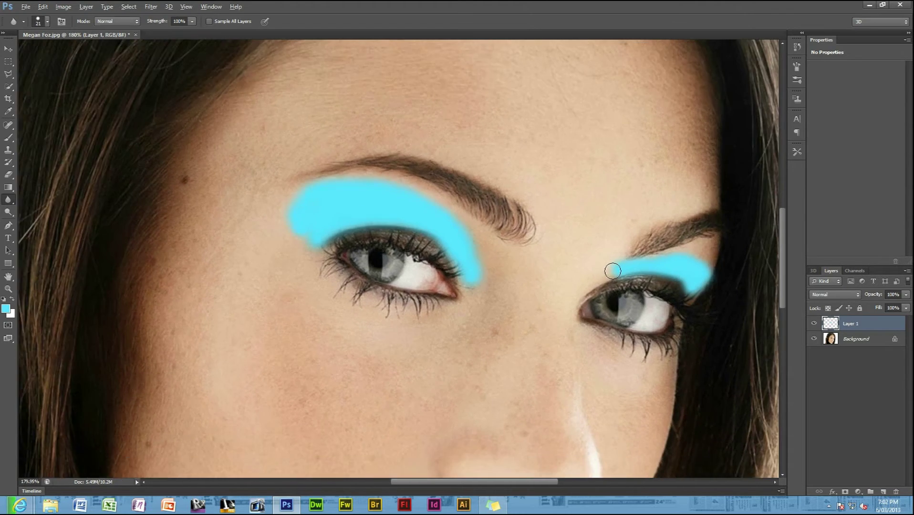
pyautogui.press('alt')
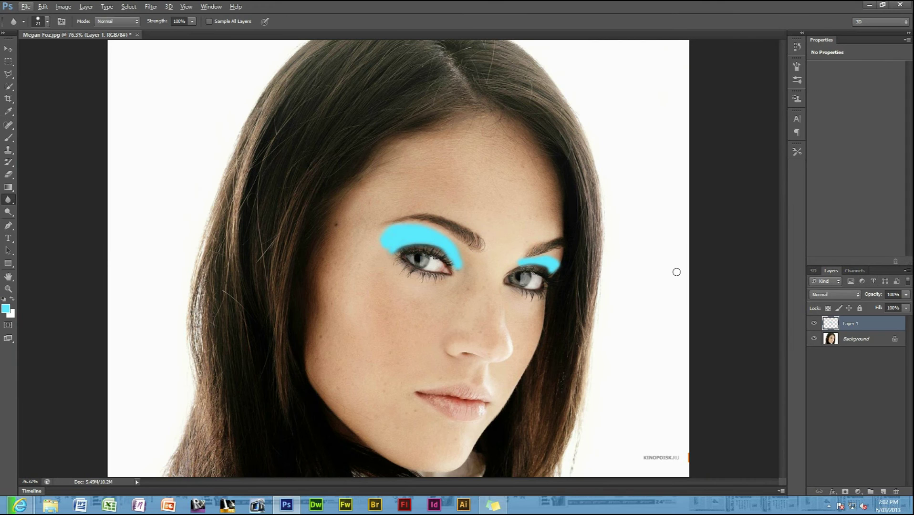
# - Set Layer 1's blend mode to Overlay, after briefly trying Color Dodge
pyautogui.click(848, 292)
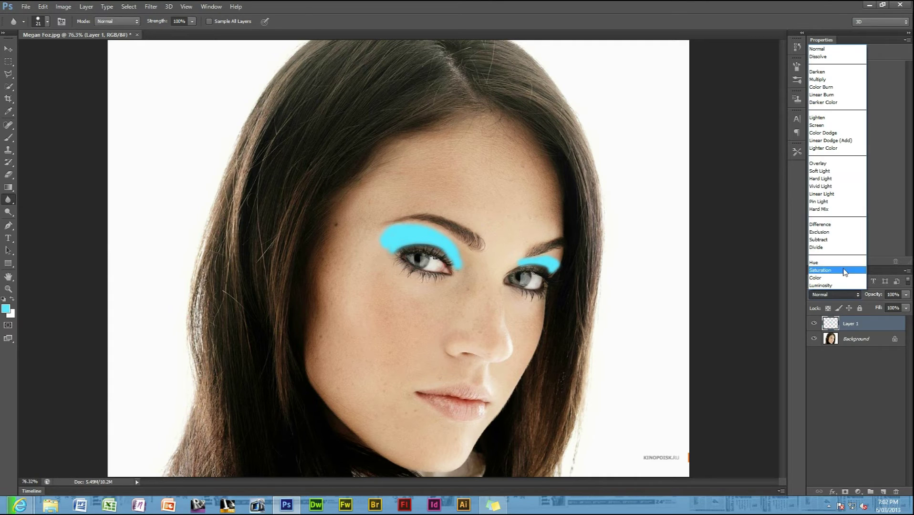
pyautogui.click(830, 163)
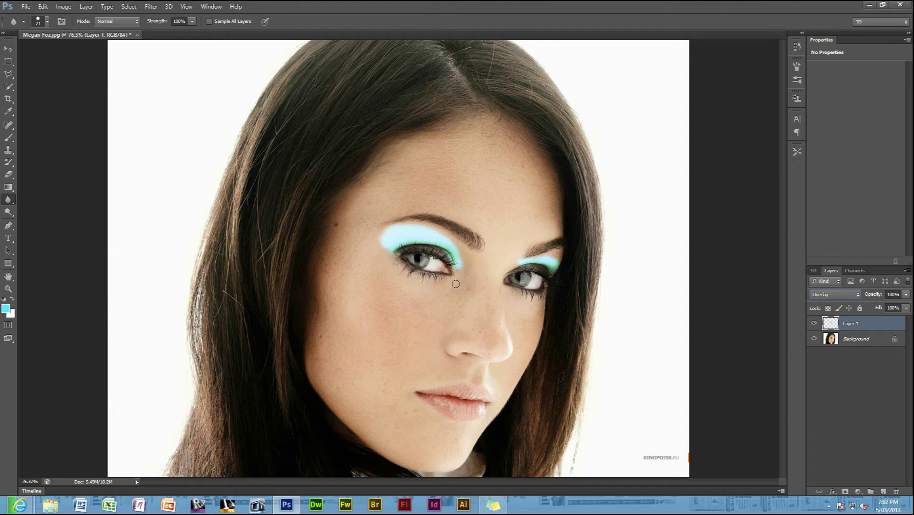
pyautogui.hotkey('alt', 'shift', 'd')
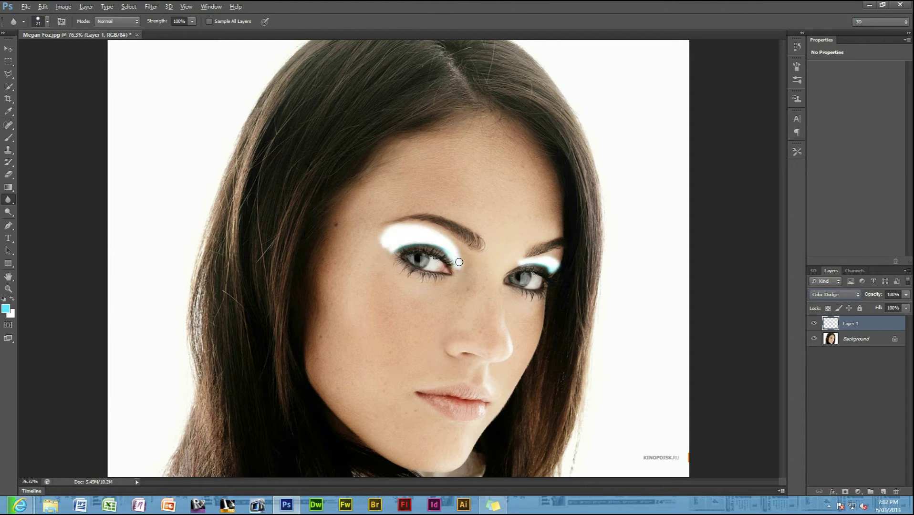
pyautogui.click(837, 295)
pyautogui.click(831, 165)
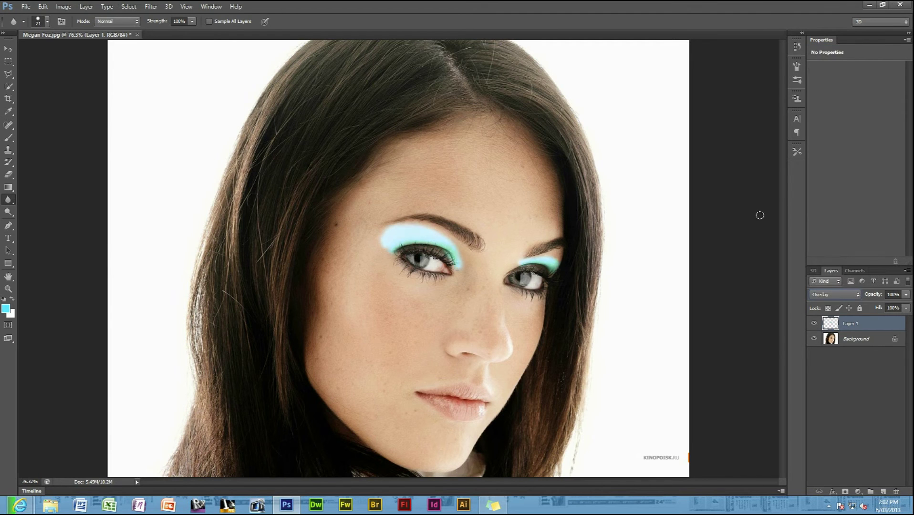
pyautogui.click(4, 48)
# - Zoom in and blur the left eyeshadow's outer edge
pyautogui.scroll(5, 477, 285)
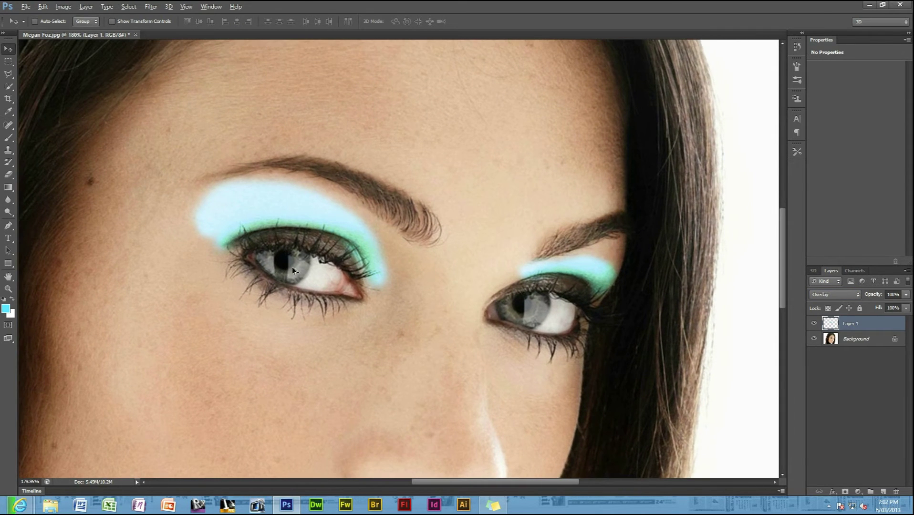
pyautogui.scroll(2, 271, 270)
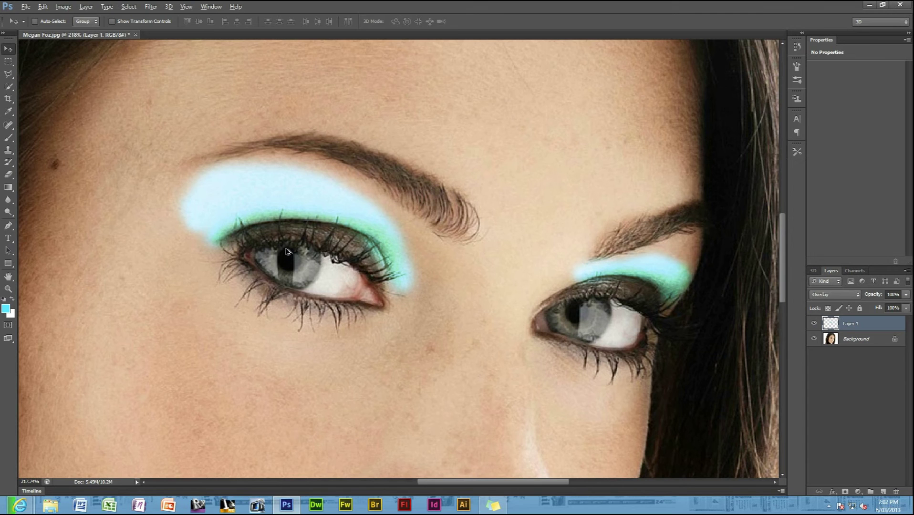
pyautogui.scroll(-4, 325, 259)
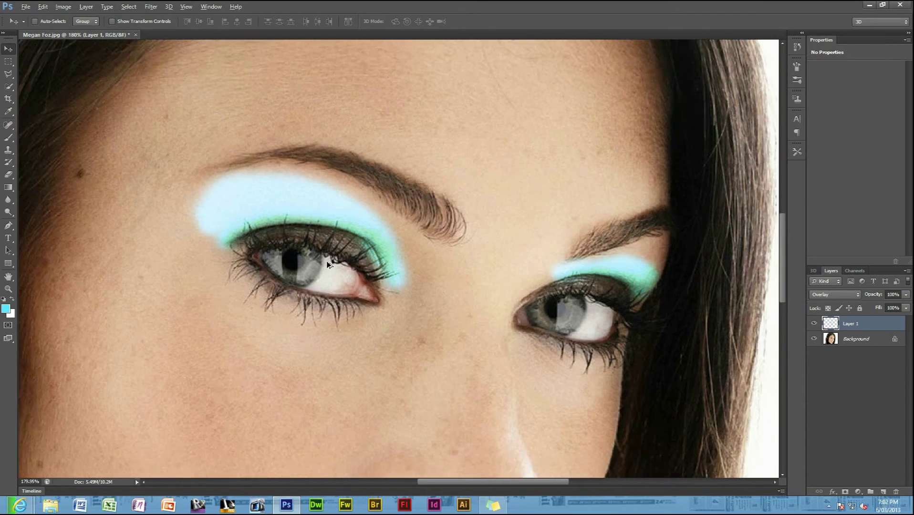
pyautogui.scroll(2, 325, 233)
pyautogui.scroll(5, 325, 228)
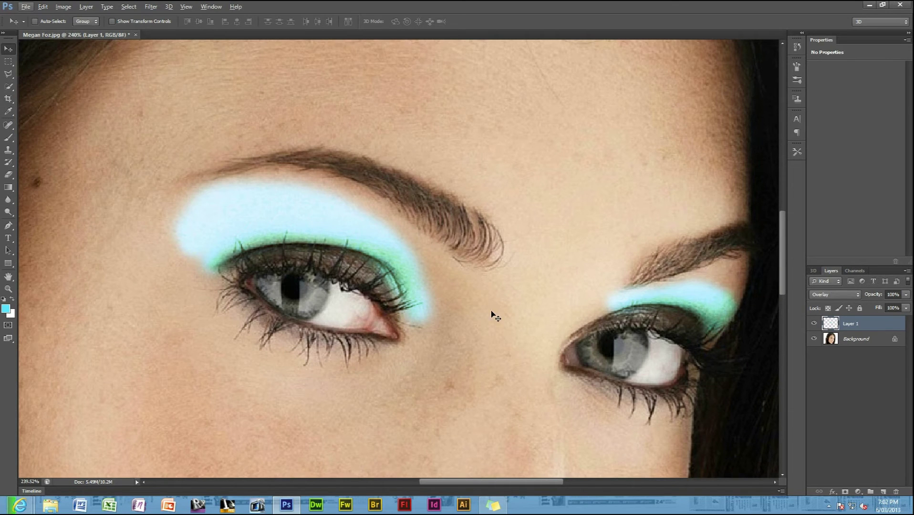
pyautogui.click(12, 204)
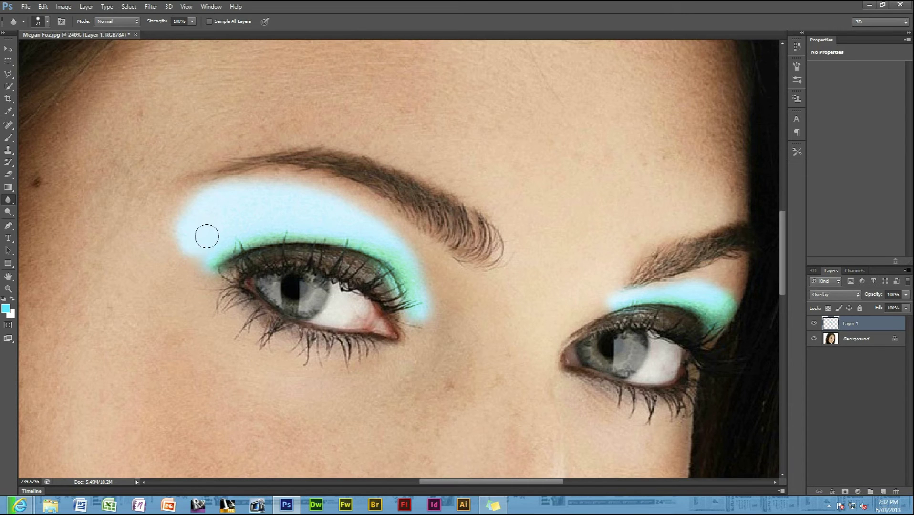
pyautogui.moveTo(206, 237)
pyautogui.mouseDown()
pyautogui.moveTo(195, 268)
pyautogui.moveTo(176, 233)
pyautogui.mouseUp()
# - Smudge the left eyeshadow's lower-left edge into the skin, then return to the Blur Tool
pyautogui.click(9, 200)
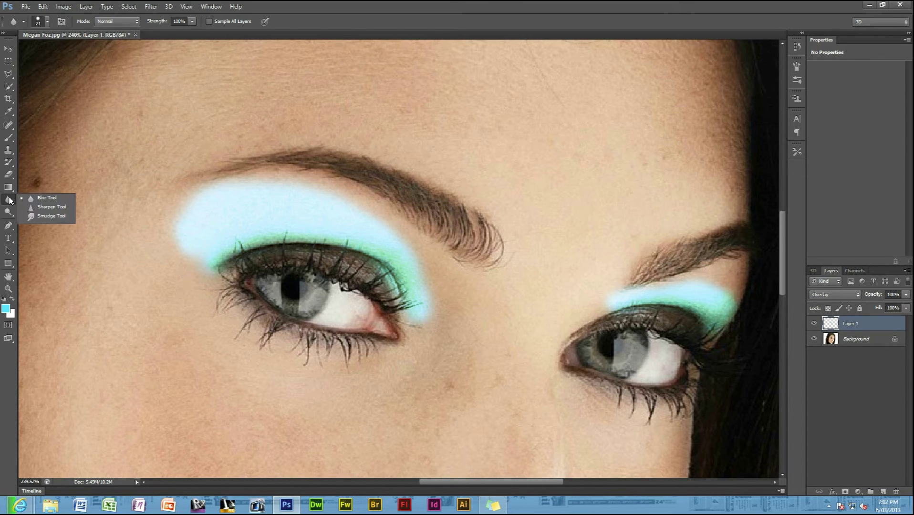
pyautogui.click(33, 217)
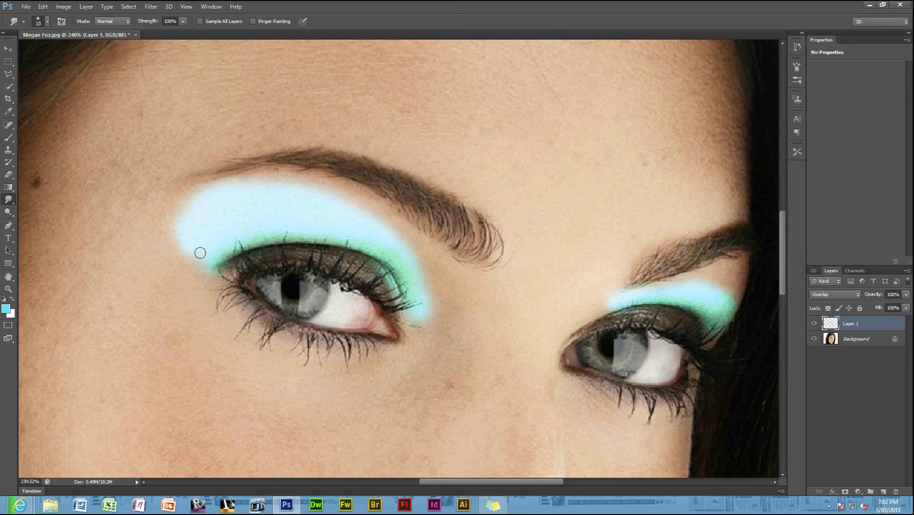
pyautogui.moveTo(200, 253)
pyautogui.mouseDown()
pyautogui.moveTo(194, 260)
pyautogui.moveTo(212, 250)
pyautogui.mouseUp()
pyautogui.rightClick(8, 199)
pyautogui.click(47, 202)
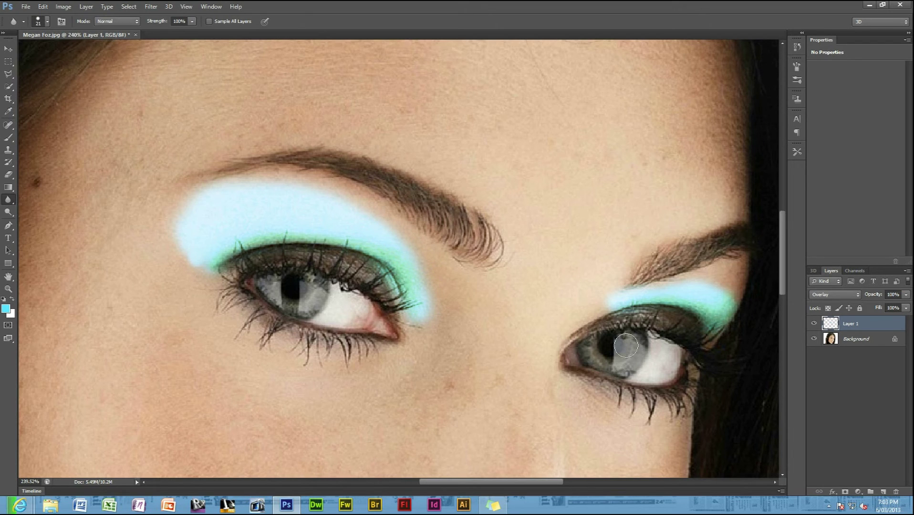
pyautogui.moveTo(476, 487); pyautogui.dragTo(531, 487)
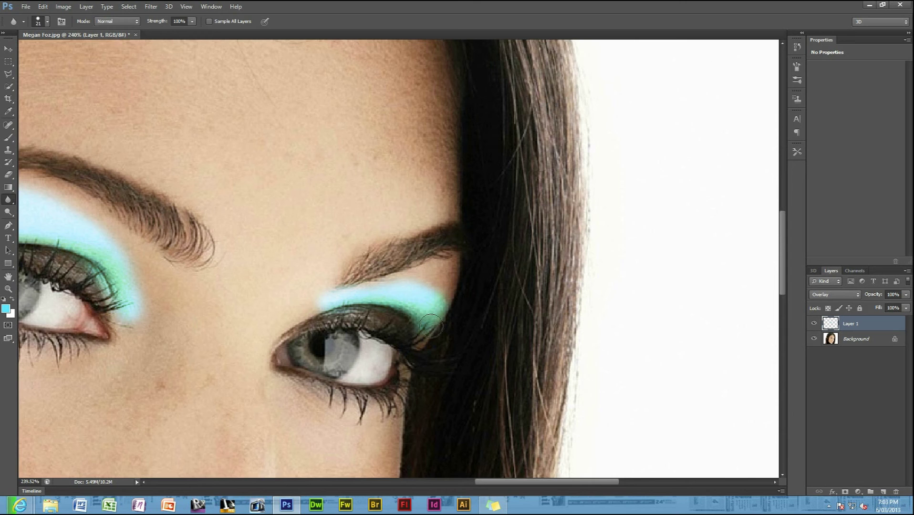
pyautogui.scroll(-5, 420, 305)
pyautogui.scroll(-4, 416, 305)
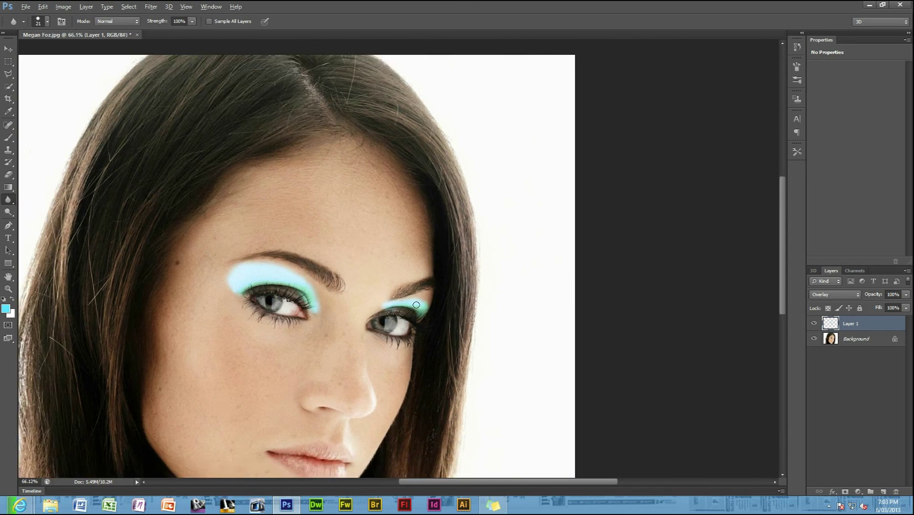
pyautogui.press('alt')
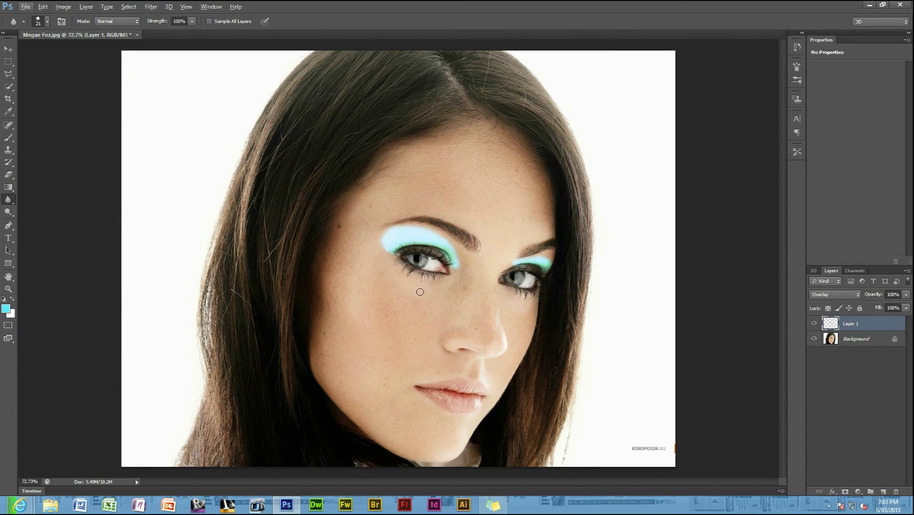